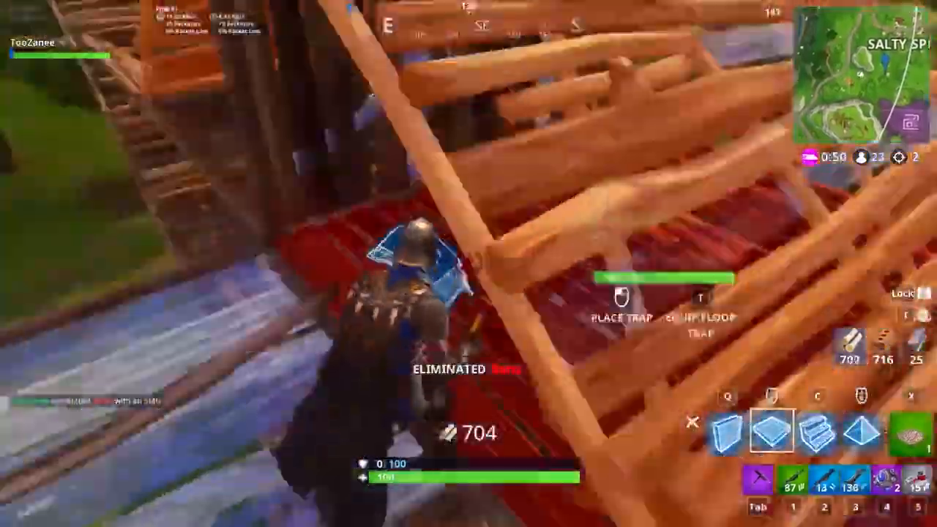
pyautogui.press('w')
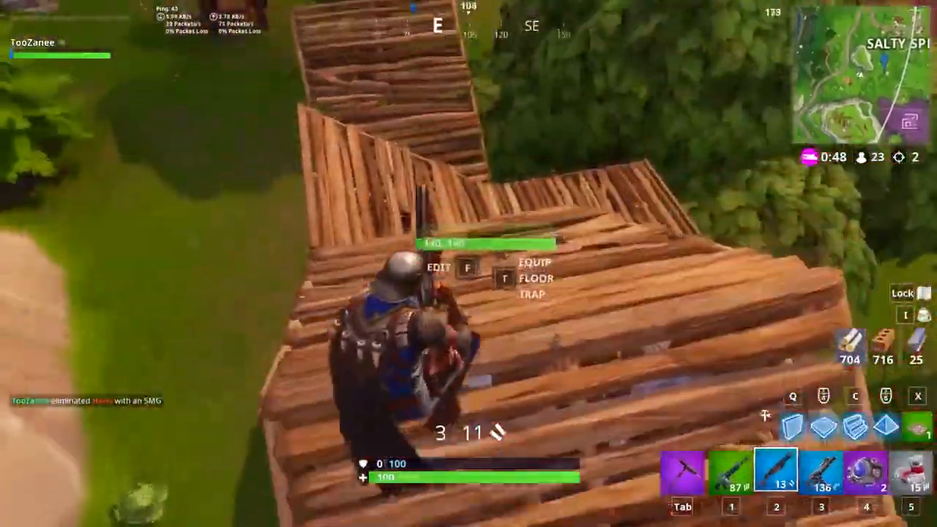
pyautogui.press('w')
pyautogui.press('Tab')
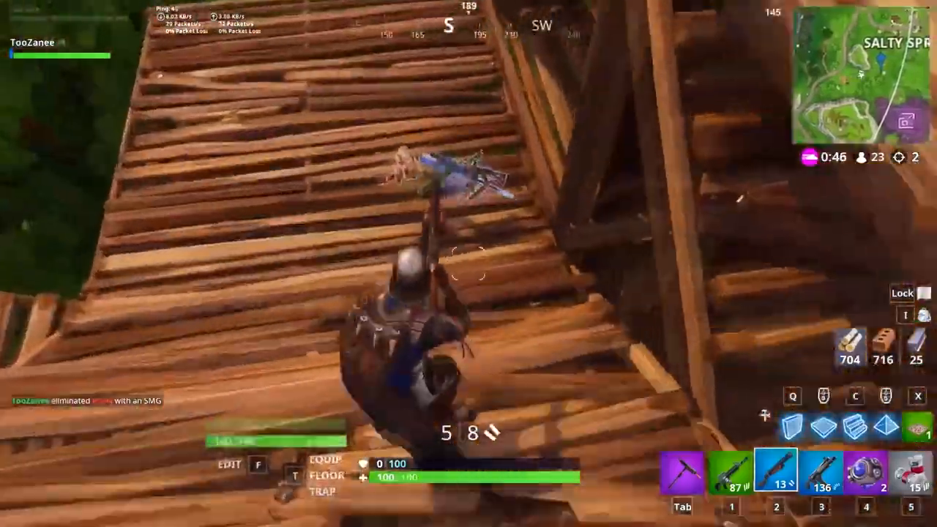
pyautogui.press('w')
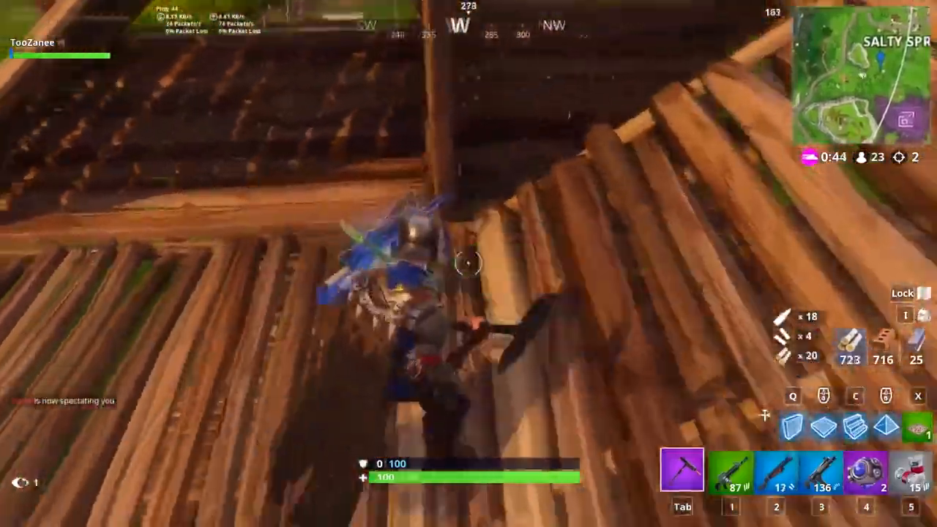
pyautogui.press('x')
pyautogui.press('w')
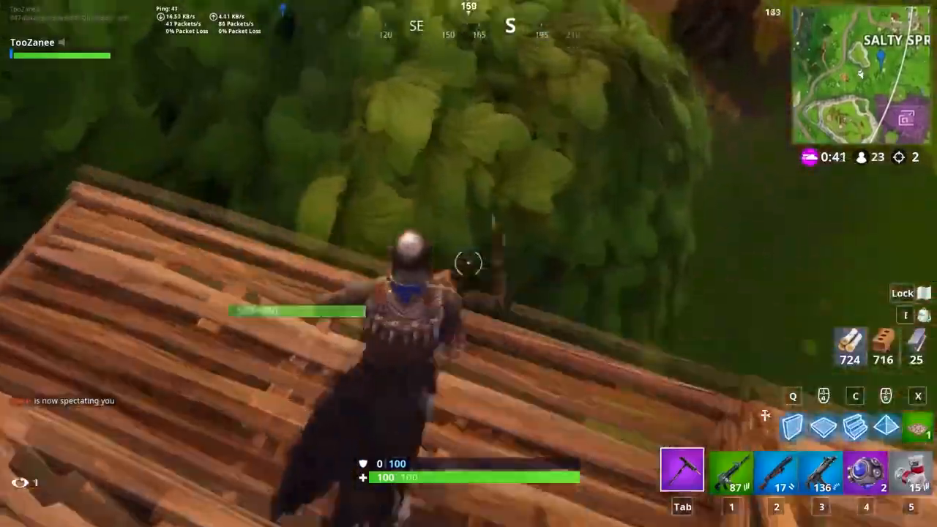
pyautogui.press('w')
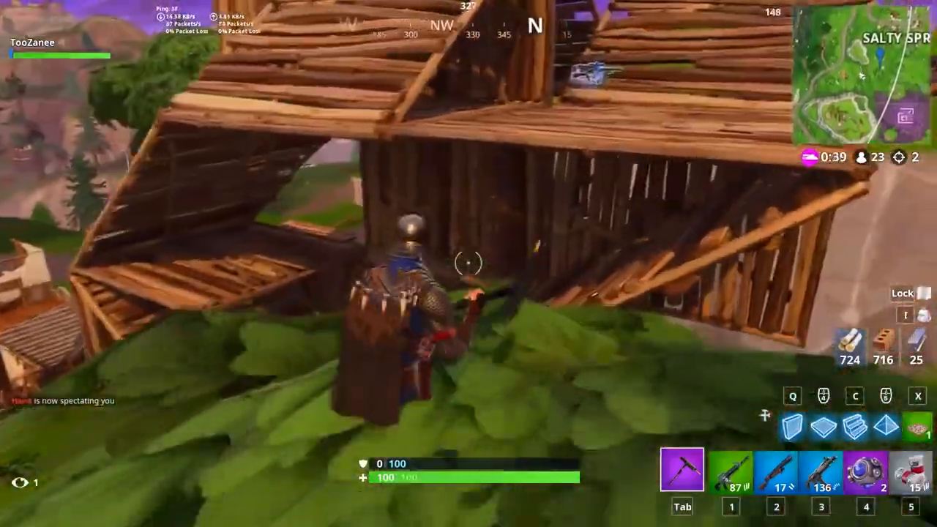
pyautogui.press('w')
pyautogui.press('q')
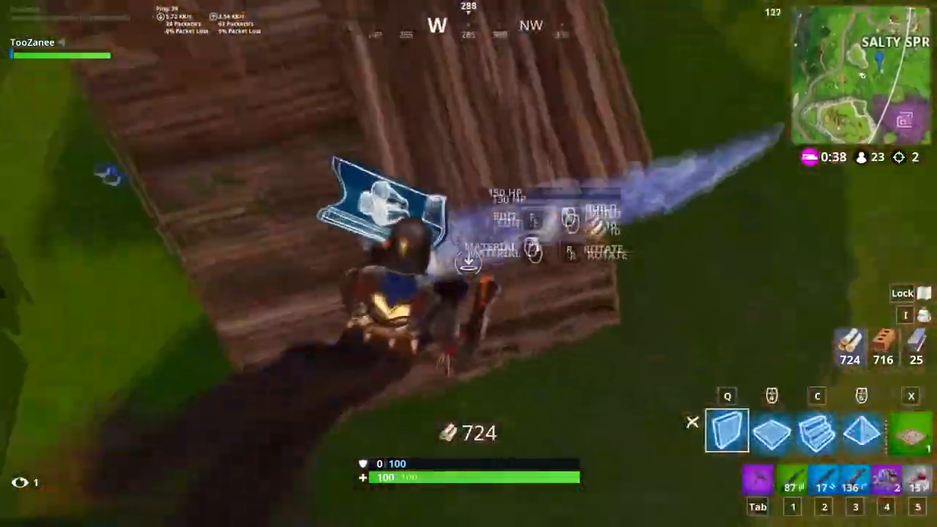
pyautogui.press('c')
pyautogui.click(468, 264)
pyautogui.press('2')
pyautogui.press('1')
pyautogui.press('w')
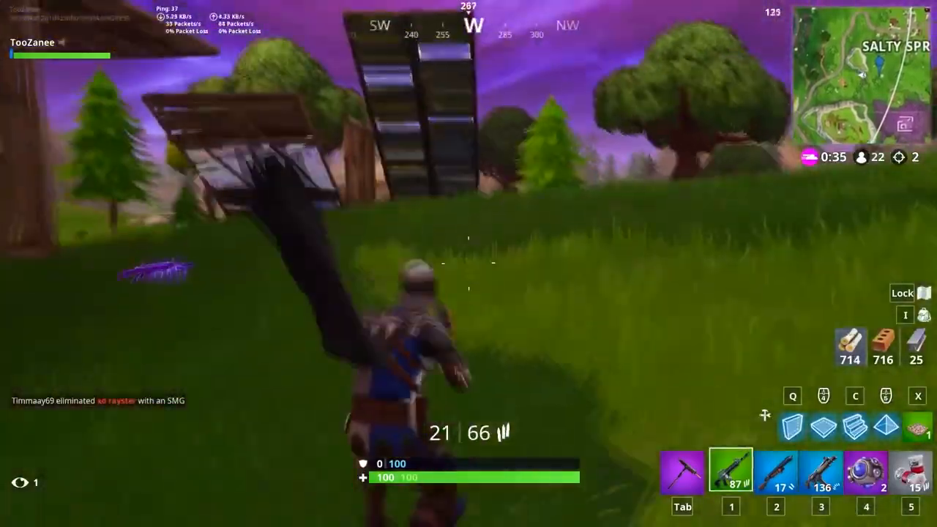
pyautogui.press('w')
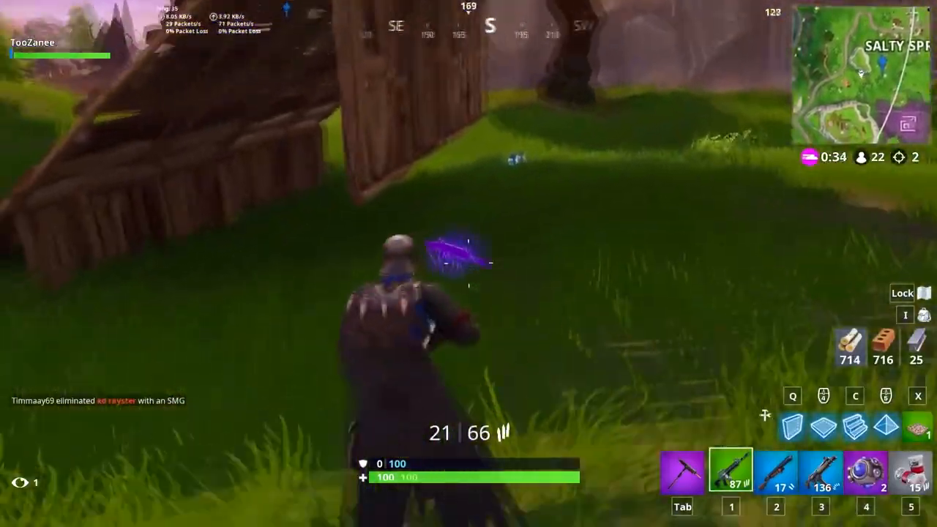
pyautogui.press('e')
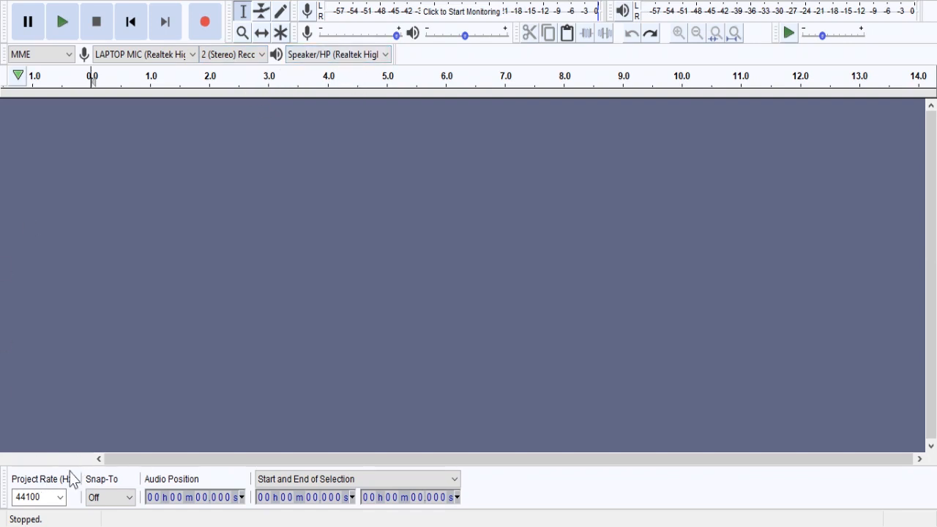
# Set the project rate to 48000 Hz
pyautogui.click(57, 499)
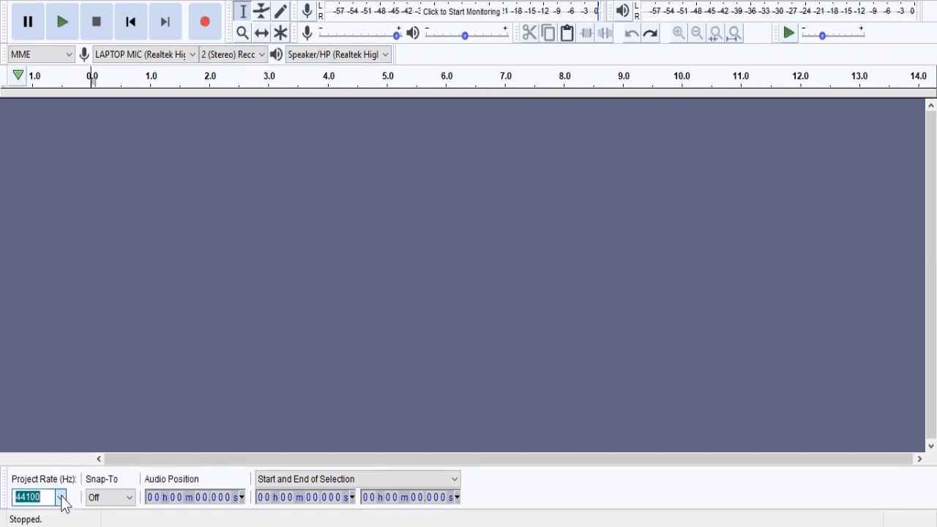
pyautogui.click(39, 412)
pyautogui.click(139, 306)
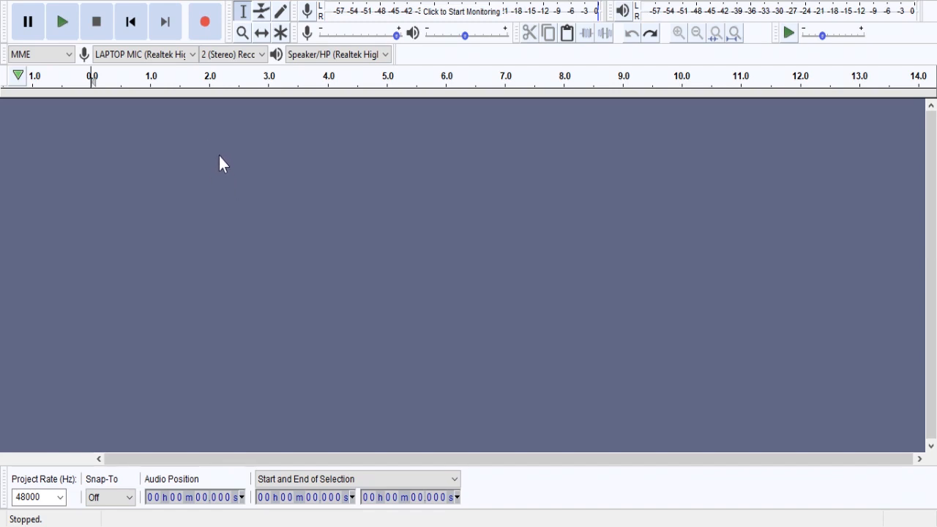
# Record a stereo voice clip about 10 seconds long and stop the recording
pyautogui.click(206, 23)
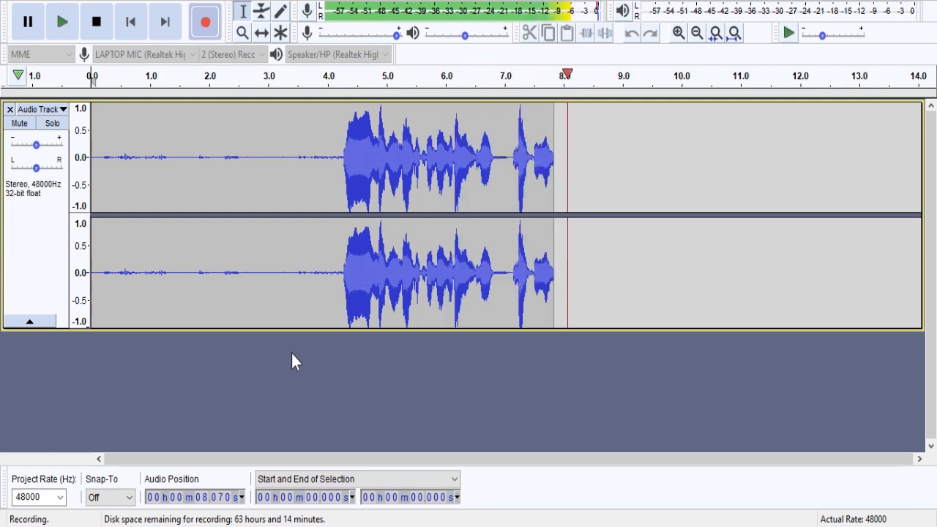
pyautogui.click(99, 24)
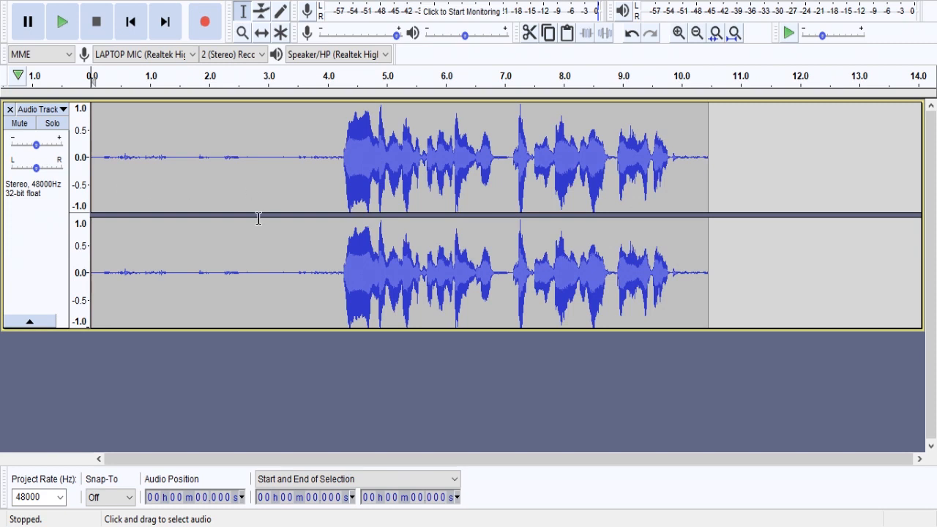
# Select the entire voice recording and apply an effect that lowers its loudest peaks
pyautogui.hotkey('ctrl', 'z')
pyautogui.hotkey('ctrl', 'a')
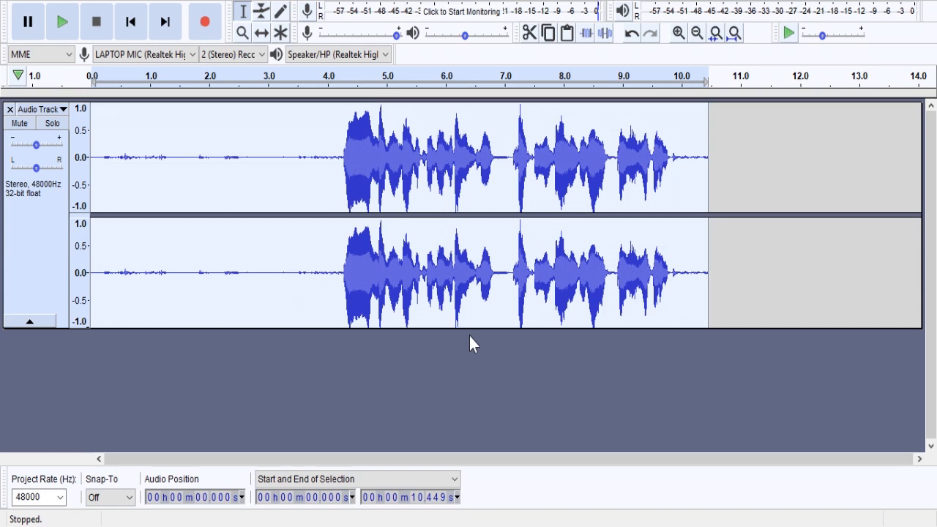
pyautogui.click(513, 426)
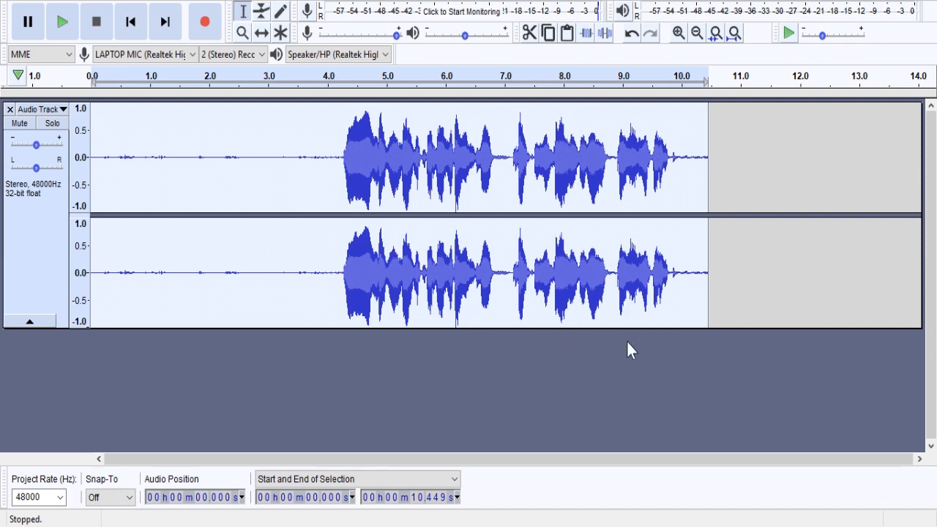
# Process the whole recording with two further effects, one raising its overall level and one bringing its peaks down
pyautogui.hotkey('ctrl', 'r')
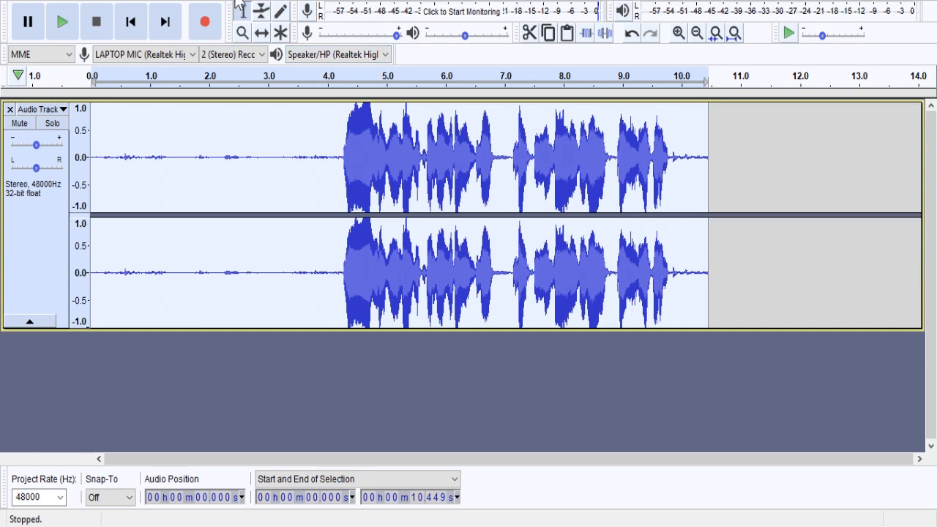
pyautogui.click(301, 157)
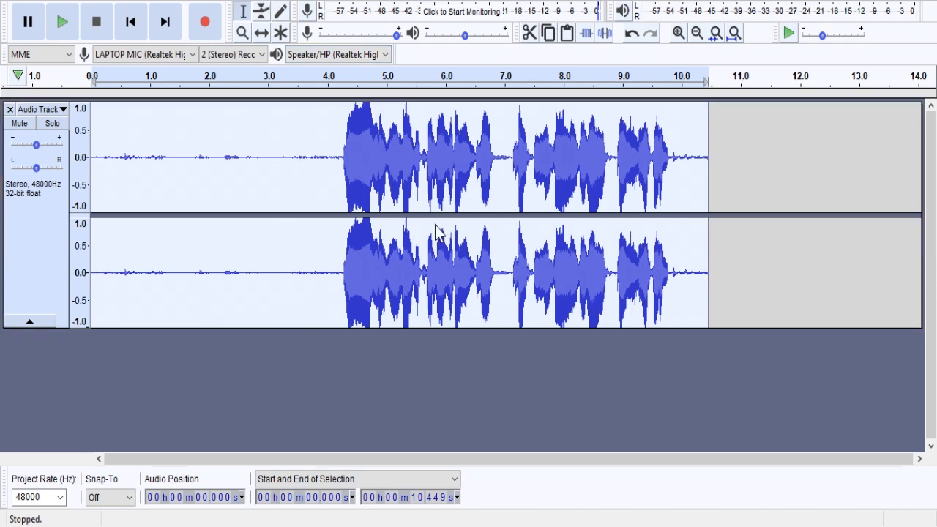
pyautogui.click(509, 424)
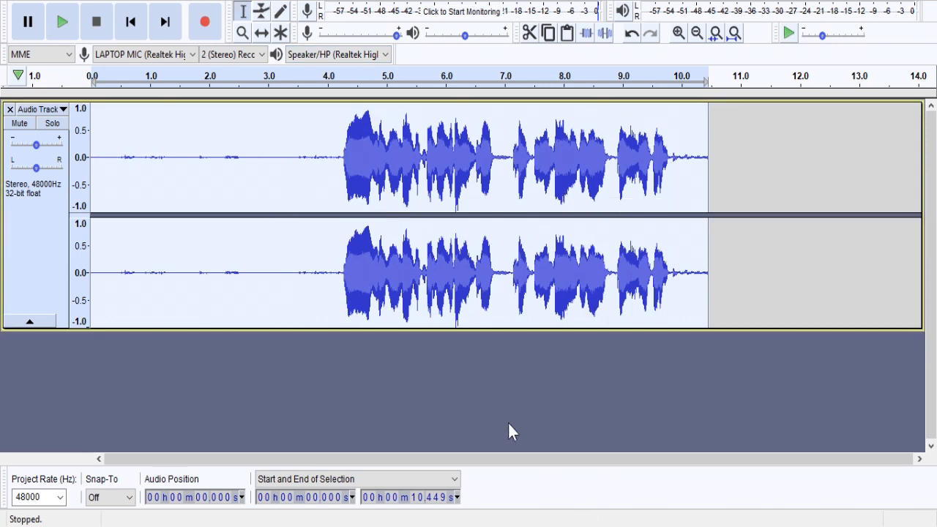
# Select the quiet opening of the recording, from the start to about 3.8 seconds, as the background noise sample
pyautogui.click(229, 154)
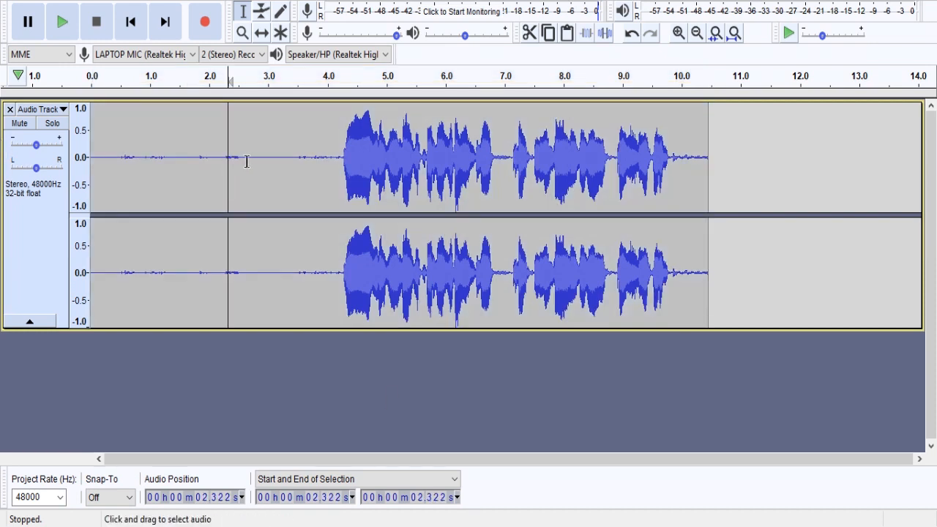
pyautogui.click(295, 157)
pyautogui.moveTo(317, 157); pyautogui.dragTo(44, 161)
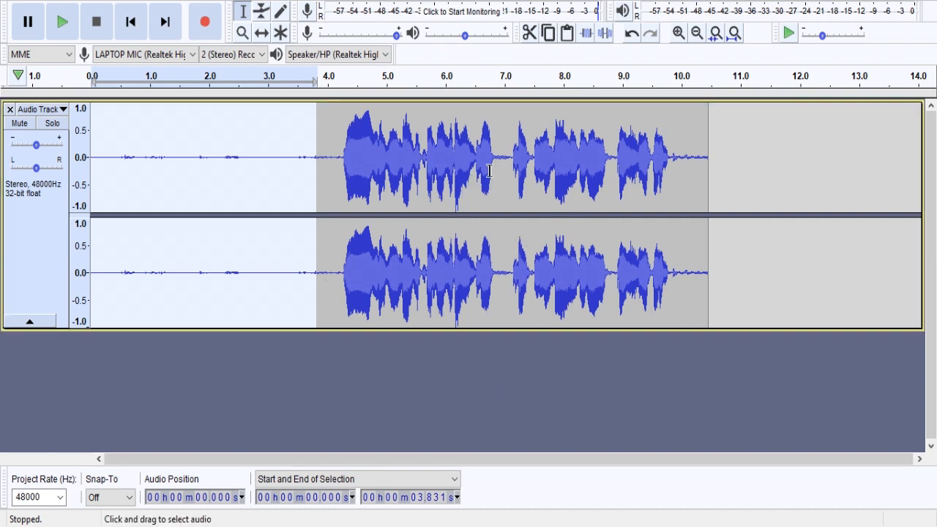
# Select the entire recording and reduce its background noise, then clear the selection
pyautogui.hotkey('ctrl', 'a')
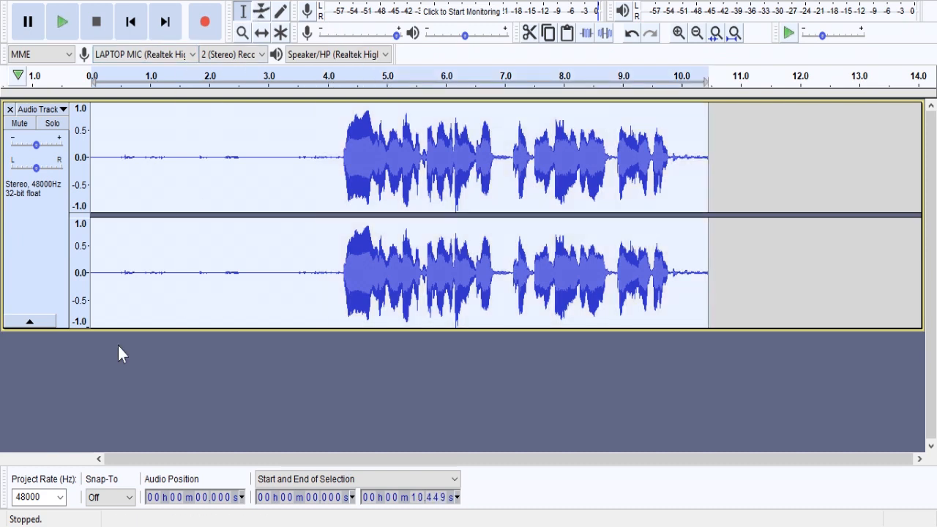
pyautogui.click(267, 176)
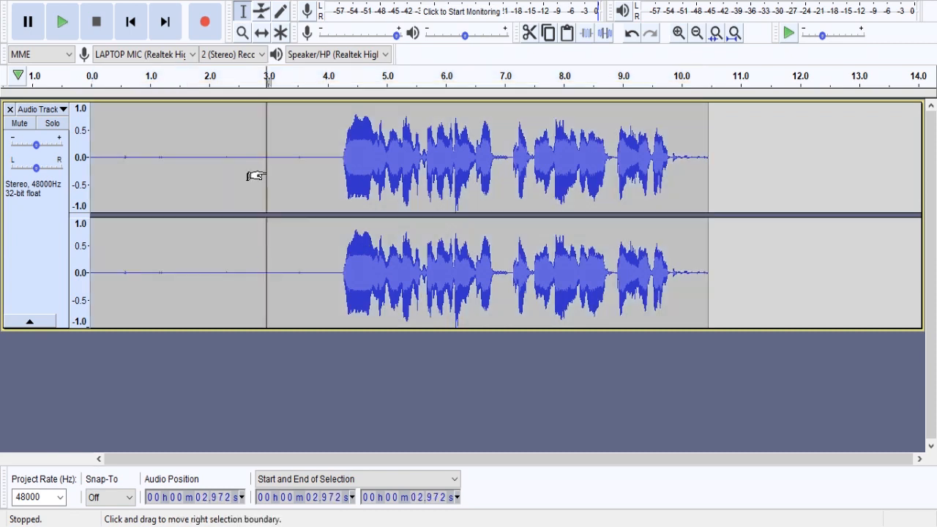
pyautogui.click(426, 175)
pyautogui.click(619, 175)
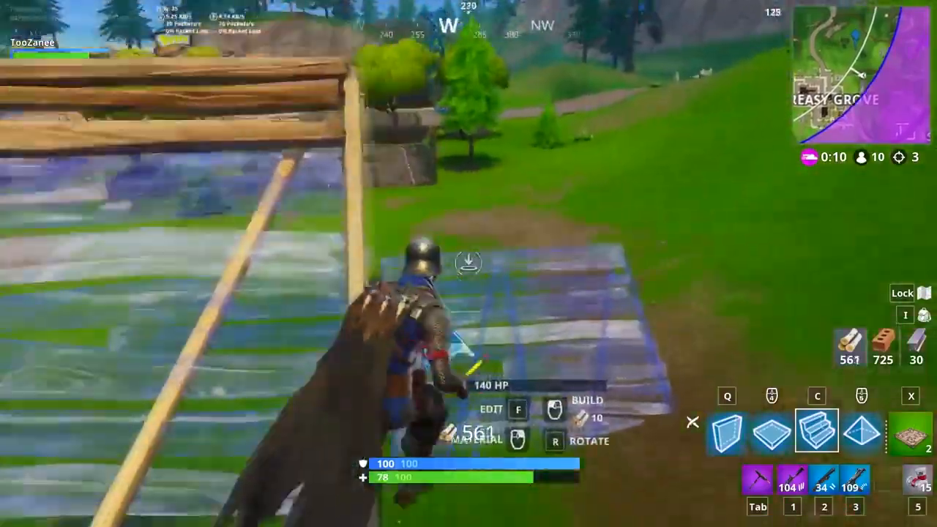
pyautogui.press('q')
pyautogui.click(468, 264)
pyautogui.click(469, 264)
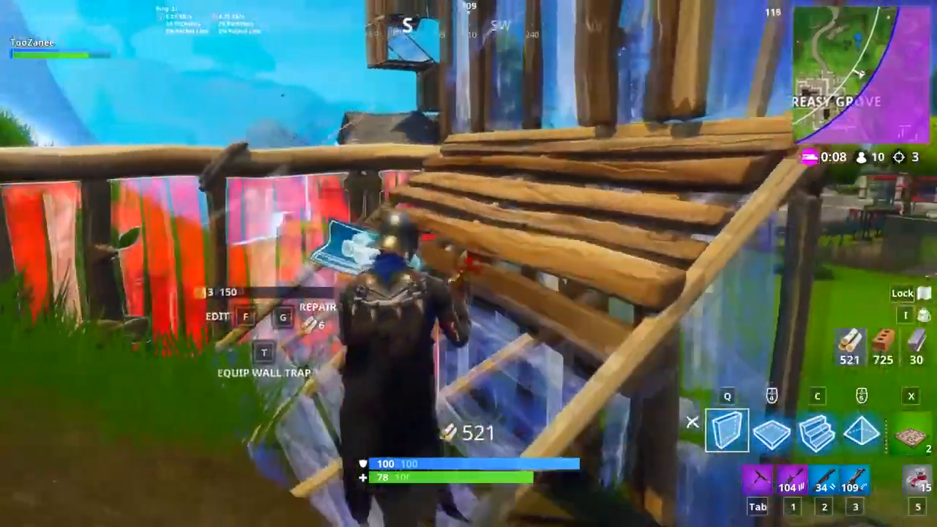
pyautogui.click(468, 263)
pyautogui.click(468, 264)
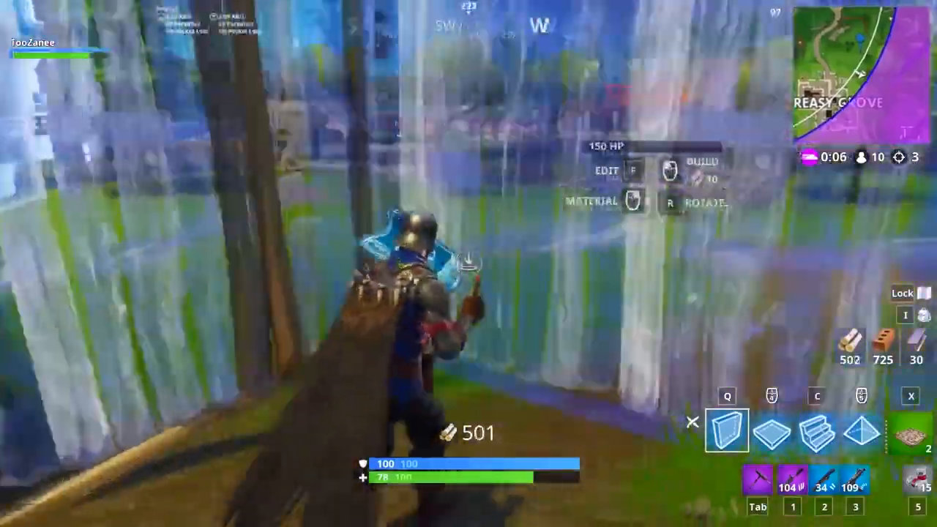